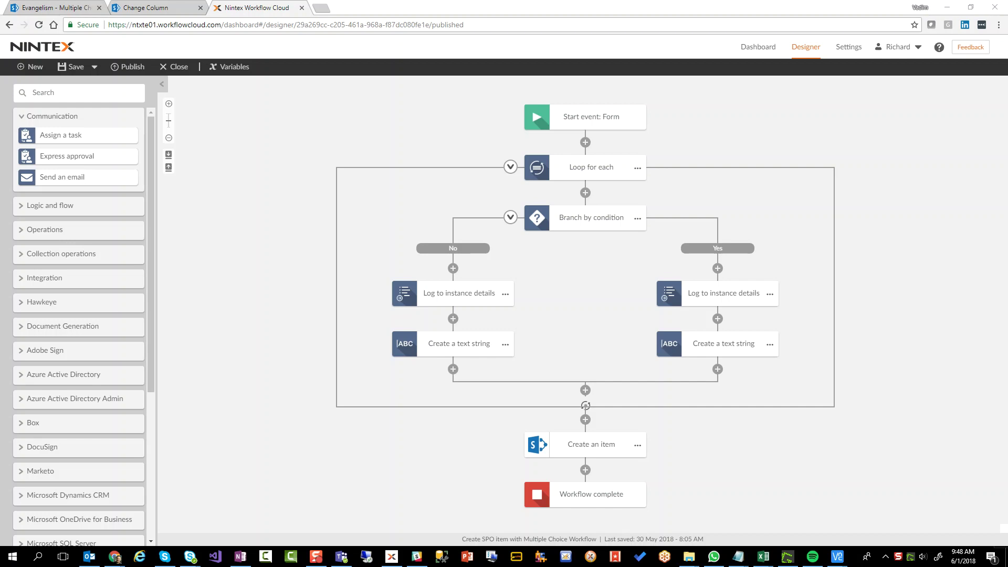
- Switch to the SharePoint Edit Column page for the Country choice column
click(176, 12)
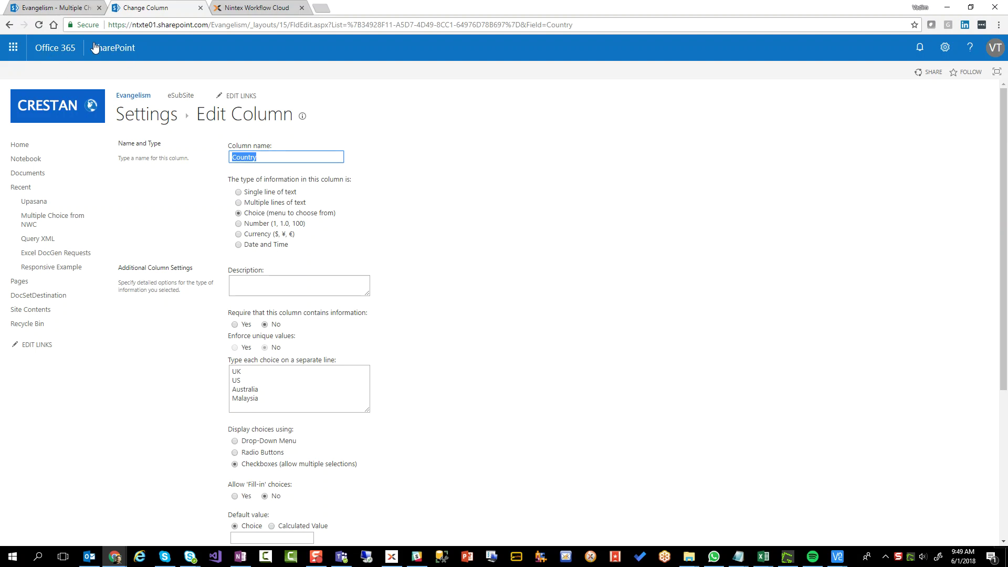
- Review the Multiple Choice from NWC list, then go back to the Nintex workflow designer
click(68, 7)
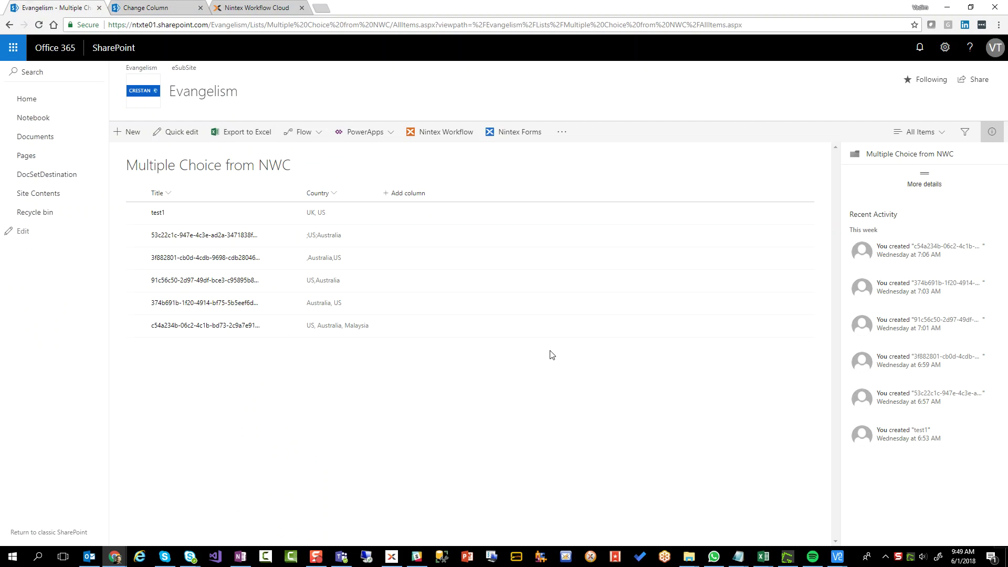
click(249, 5)
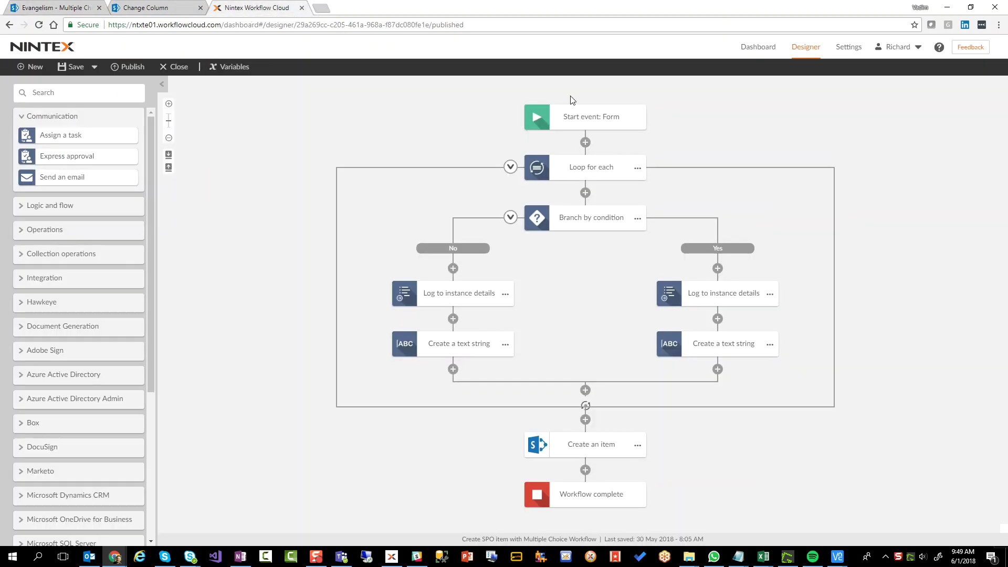
- Inspect the Form start event's Countries field, then exit the form designer discarding changes
click(565, 127)
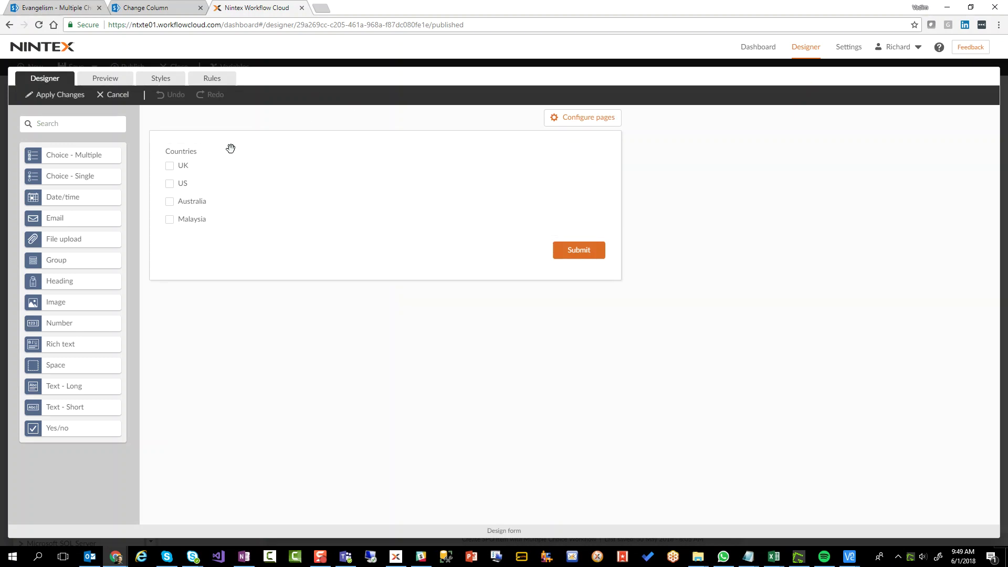
click(266, 158)
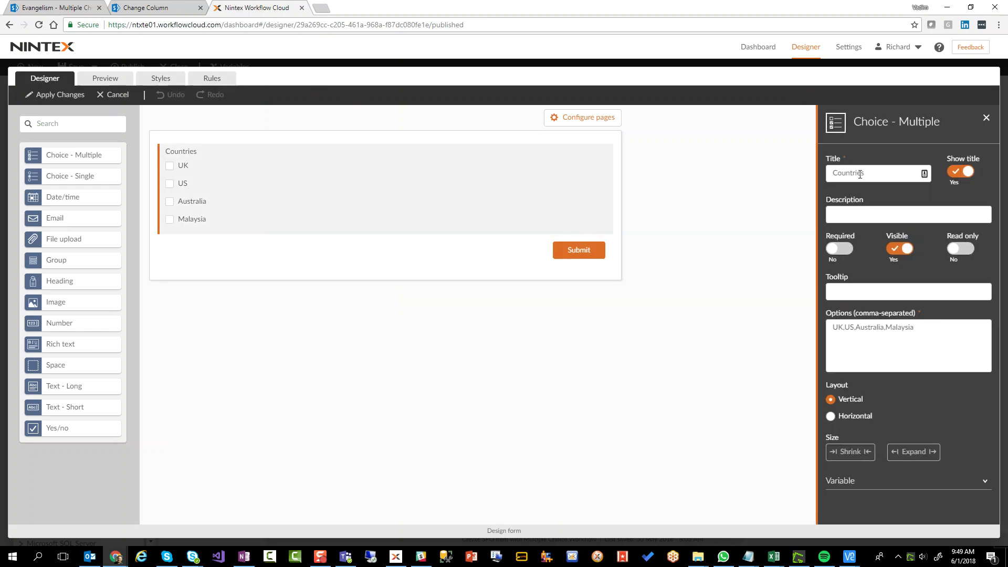
click(113, 95)
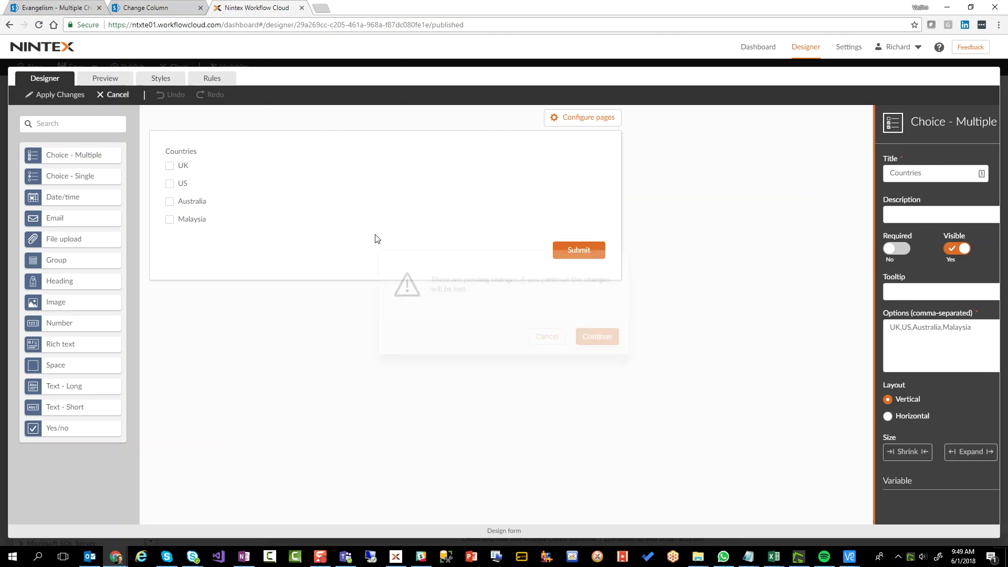
click(603, 337)
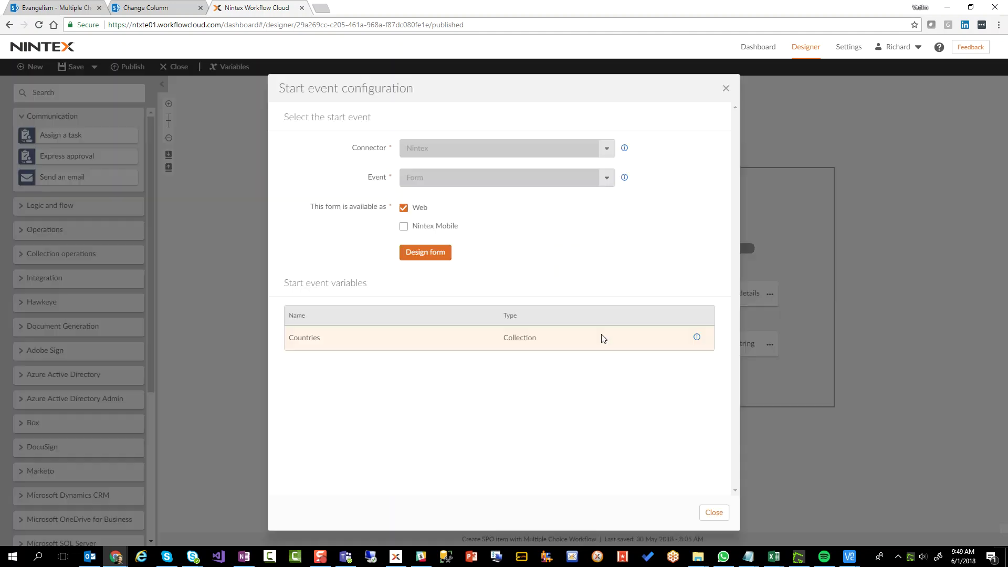
- Close the start event settings and review variables textCountries, textCountry and intIndex (Integer, default 0)
click(725, 89)
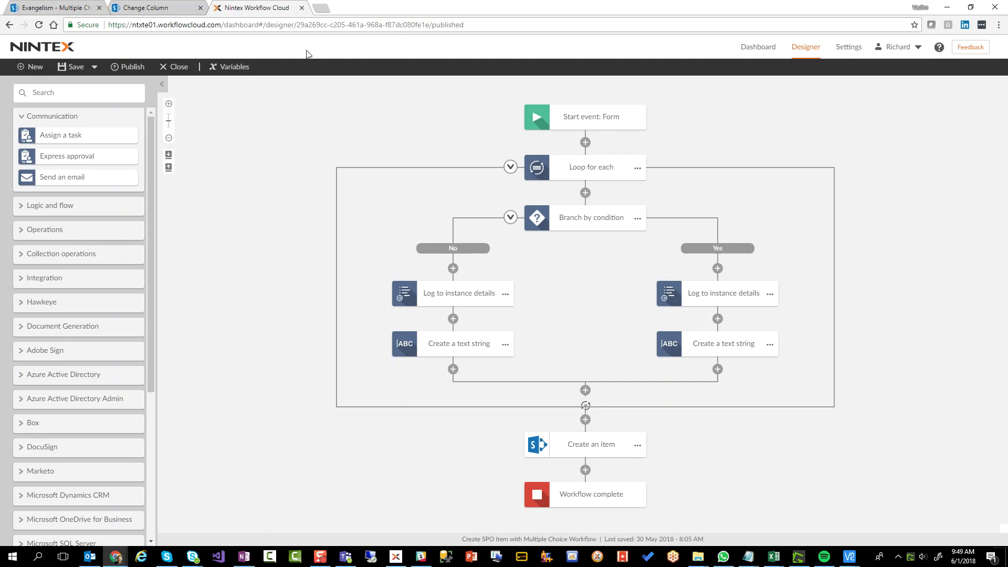
click(234, 67)
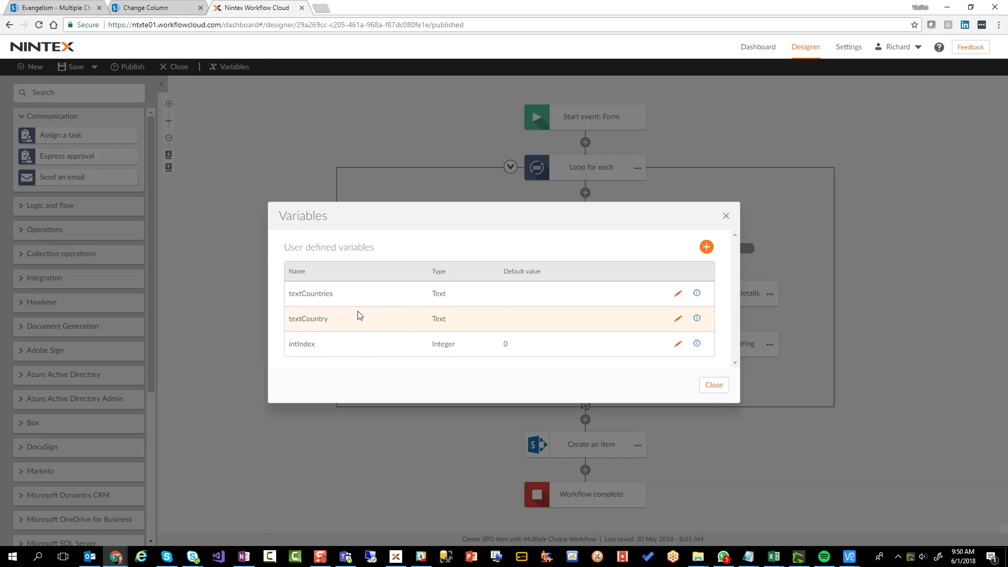
click(726, 216)
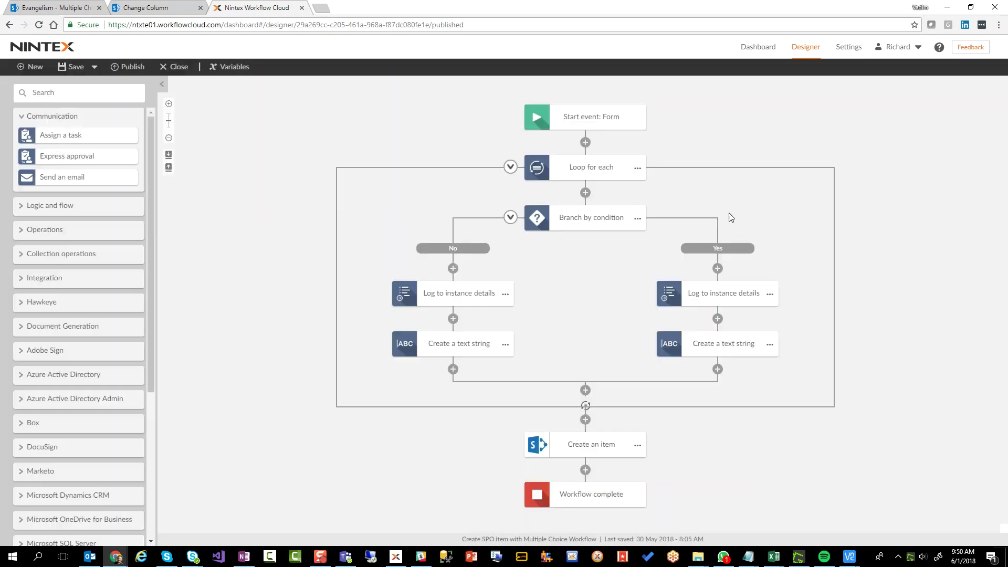
- Review the Loop for each over Countries and the branch condition intIndex equals 0
click(563, 167)
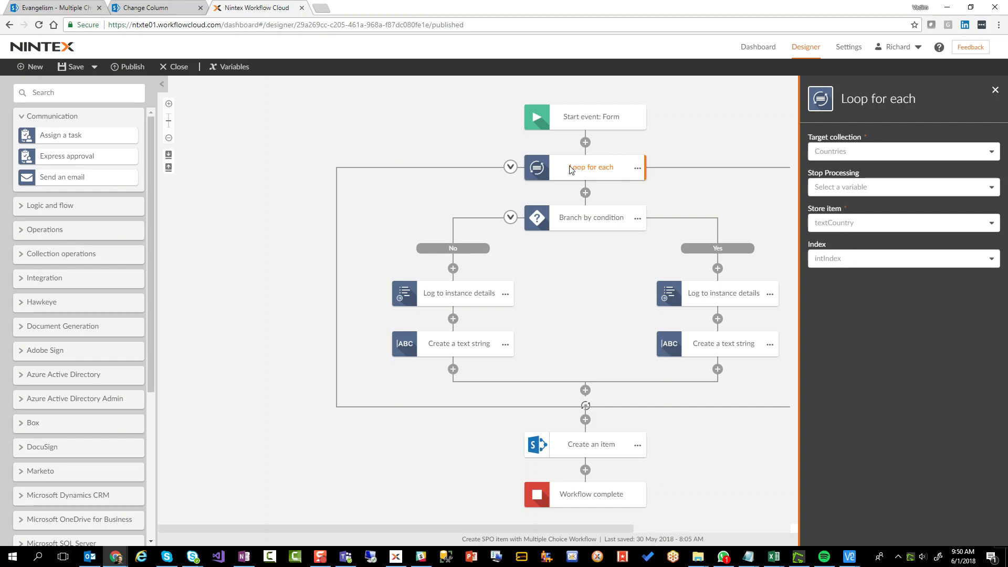
click(589, 226)
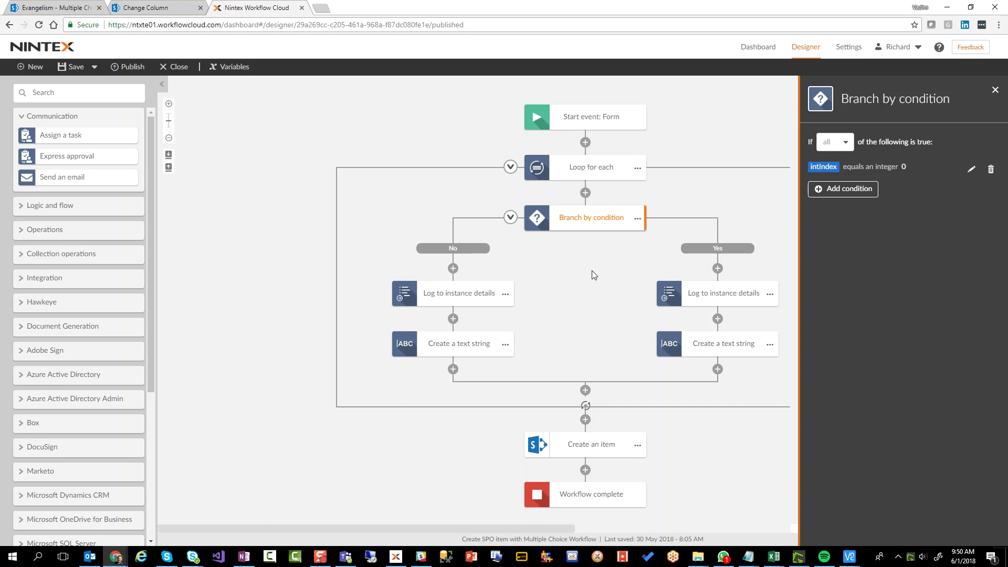
click(602, 248)
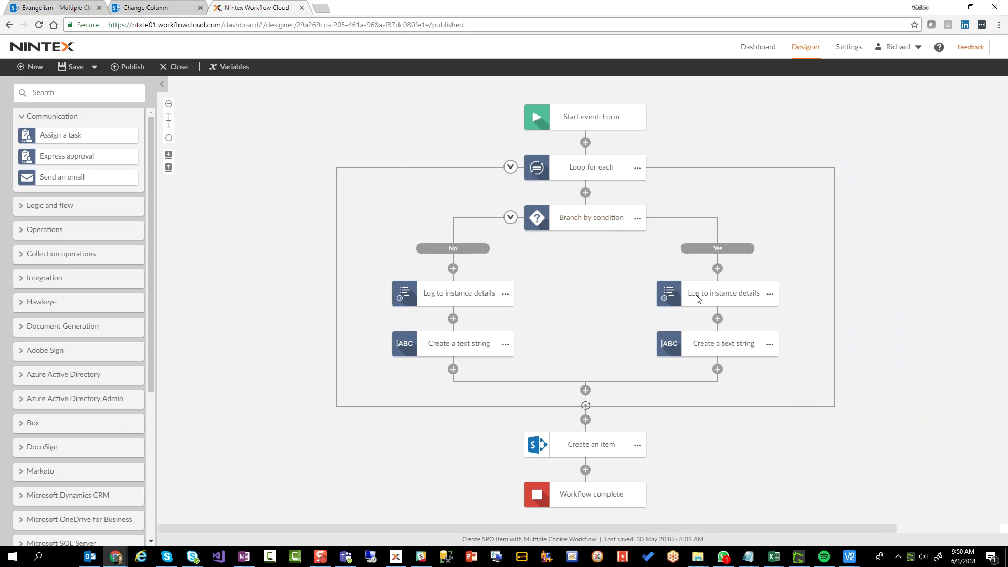
- Review the Yes-branch text string, then the No-branch string joining textCountries ;# textCountry
click(737, 345)
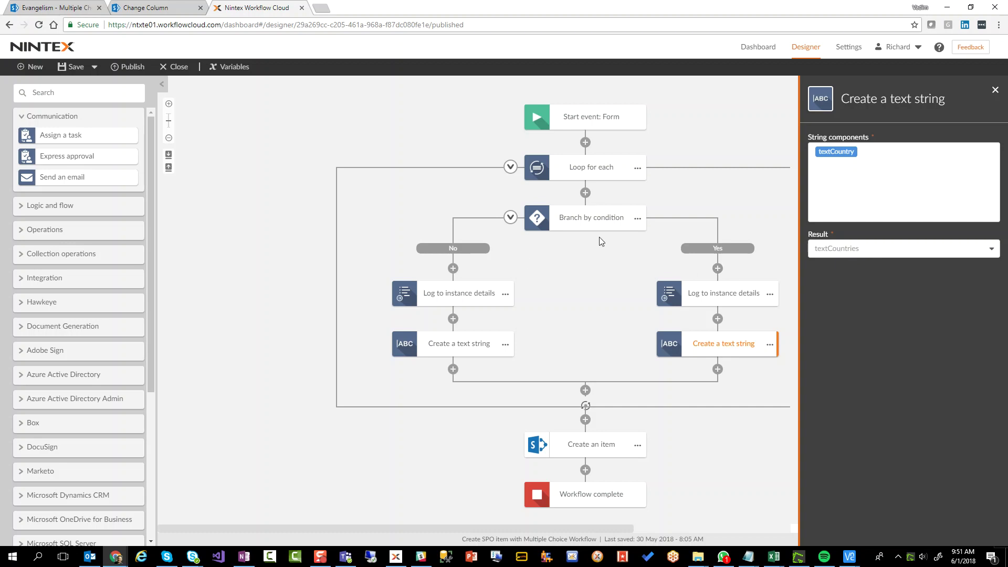
click(452, 344)
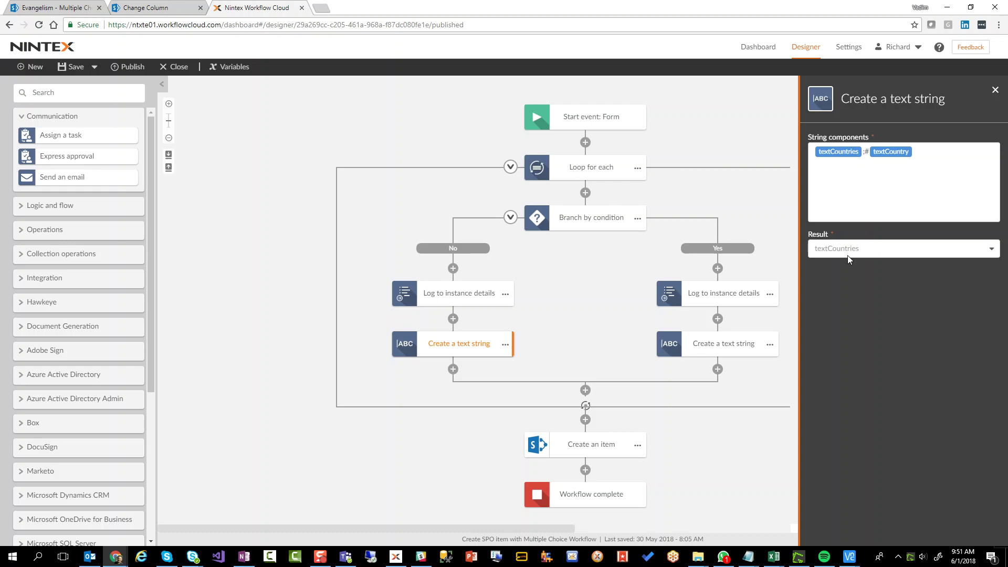
- Check Create an item maps Workflow instance ID to Title and textCountries to Country
click(589, 446)
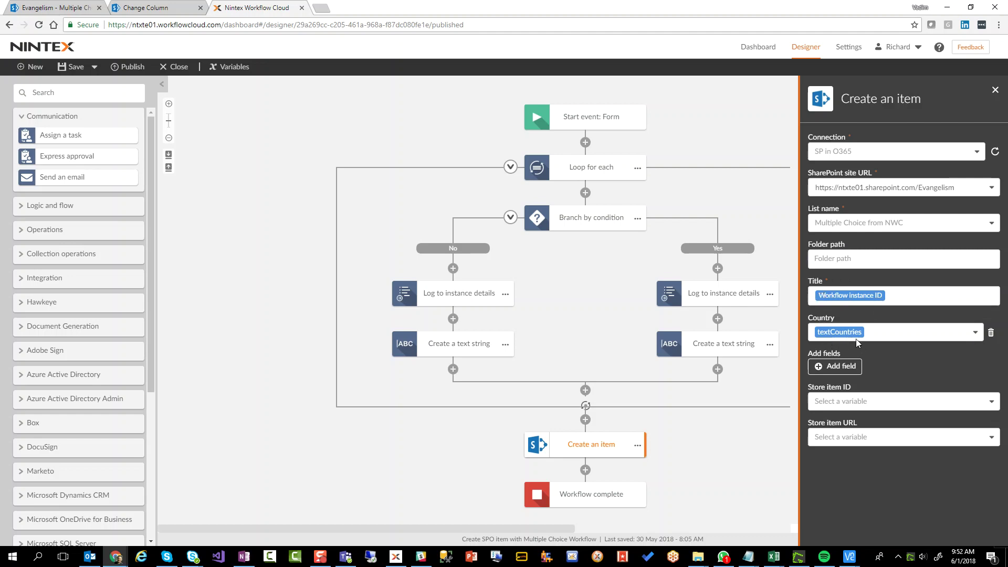
click(27, 8)
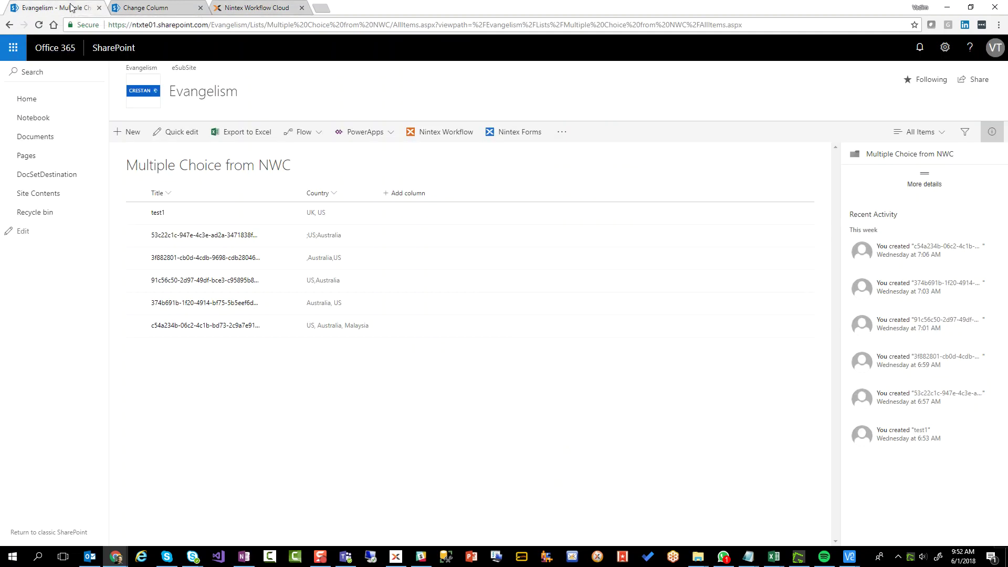
- Open the Nintex dashboard in a new tab and show the Create SPO item workflow's options
click(249, 8)
right_click(42, 49)
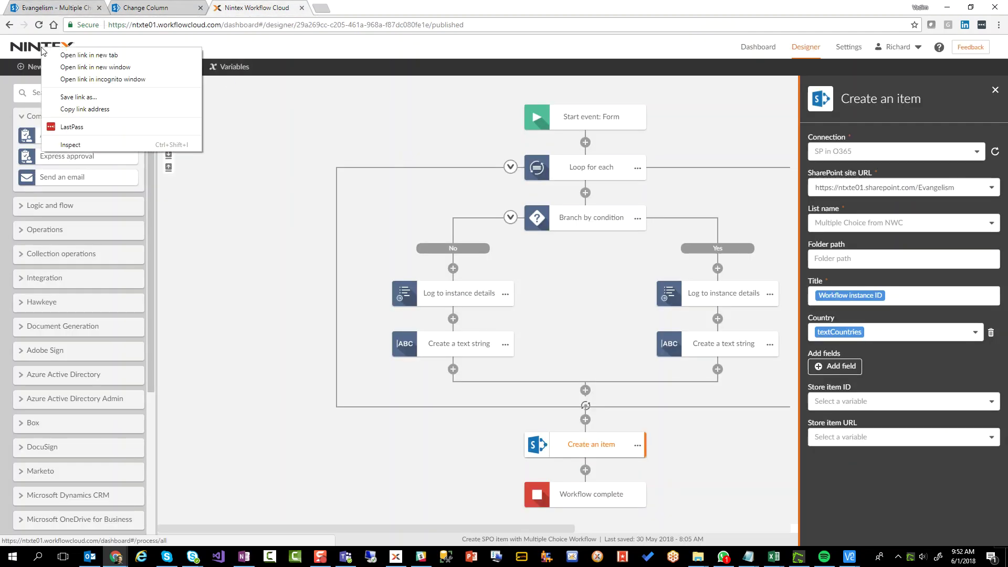
click(86, 55)
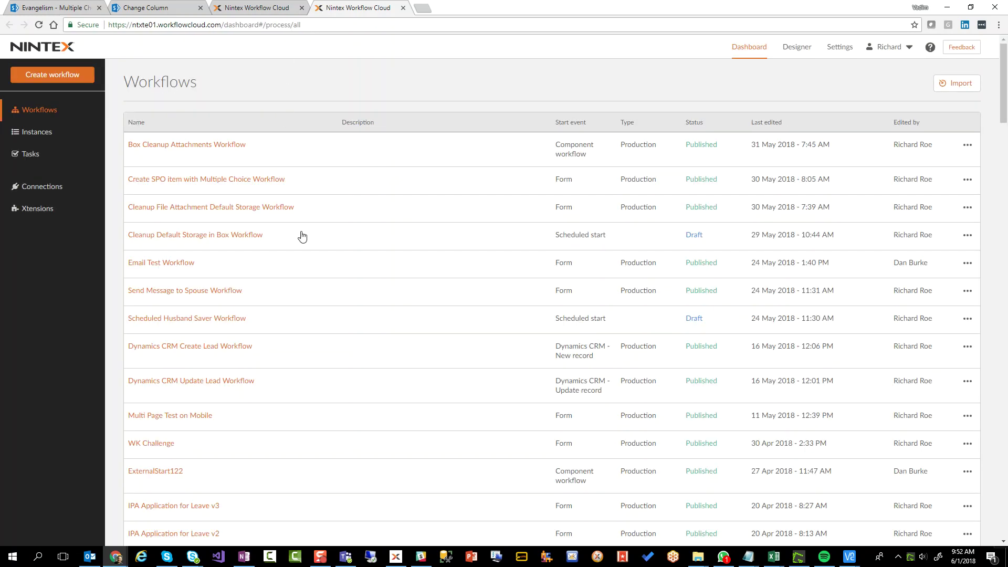
click(967, 179)
- Open the public web form, tick US, Australia and Malaysia, and submit it
click(946, 207)
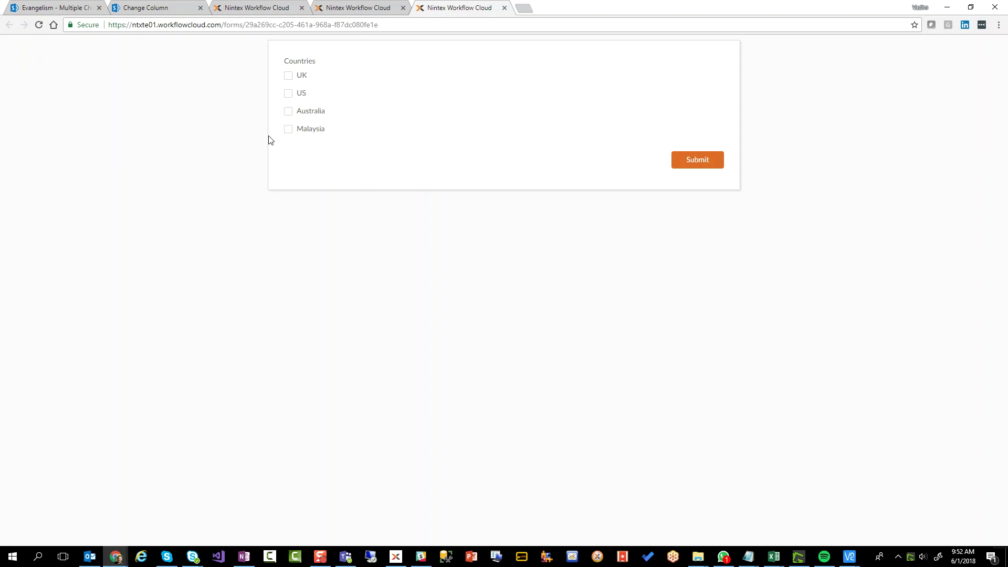
click(289, 94)
click(288, 112)
click(288, 128)
click(694, 164)
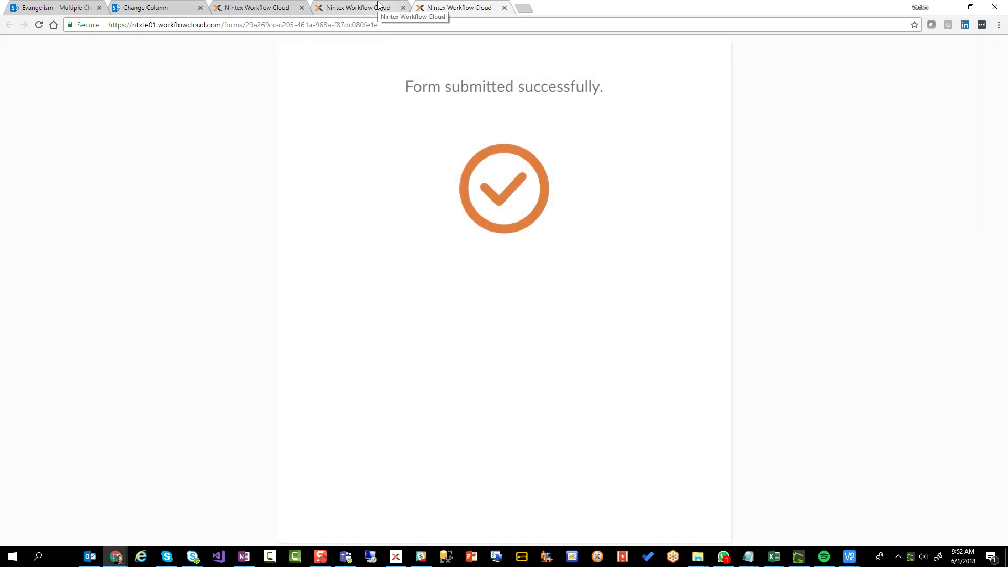
- Refresh the Instances list and confirm the 1 Jun 2018 9:52 AM run is Completed
click(378, 6)
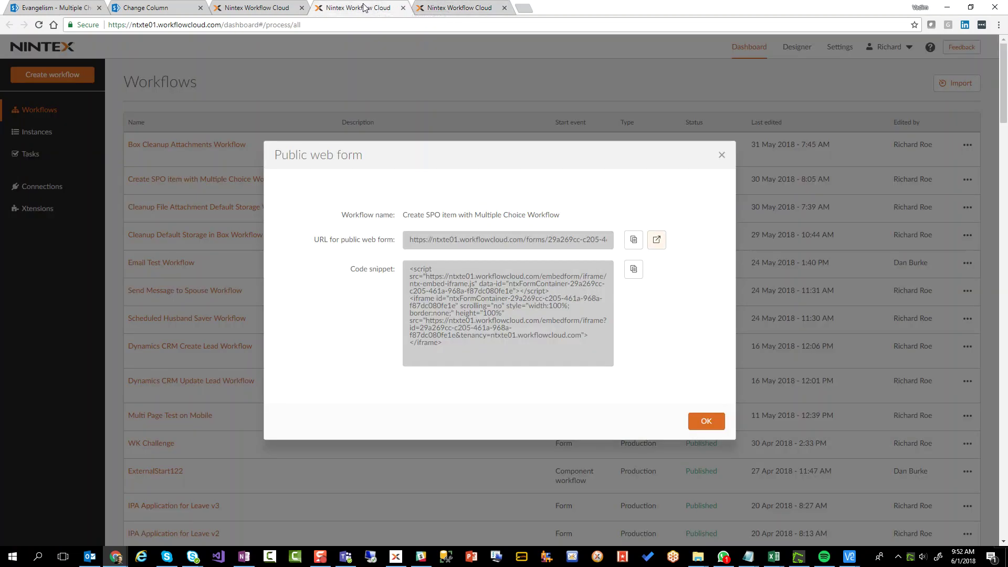
click(722, 154)
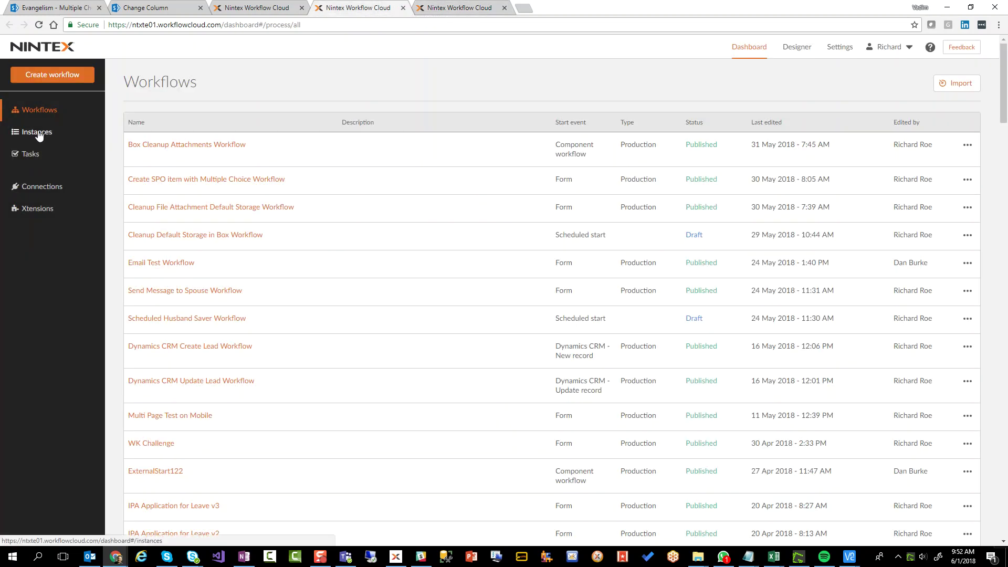
click(38, 133)
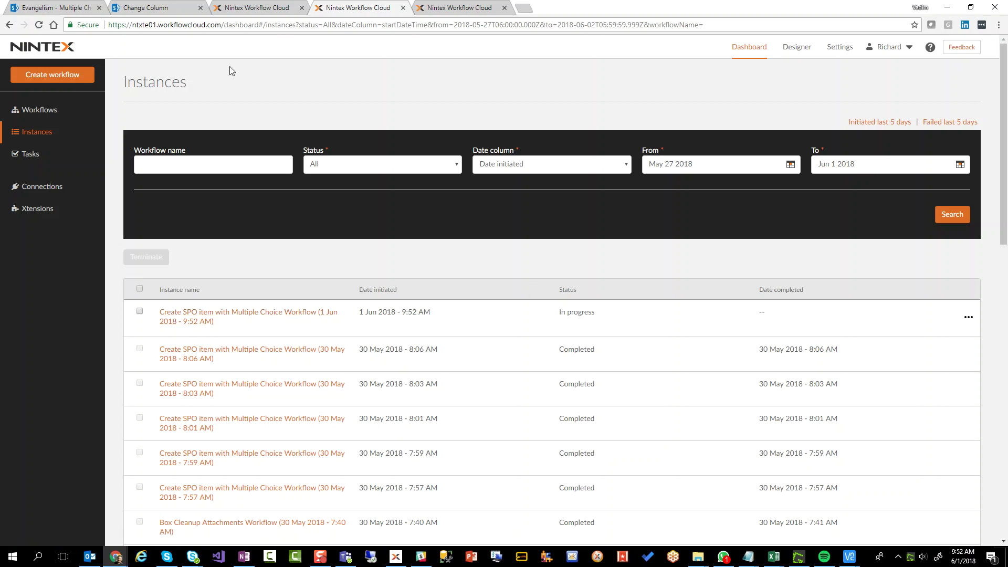
click(38, 24)
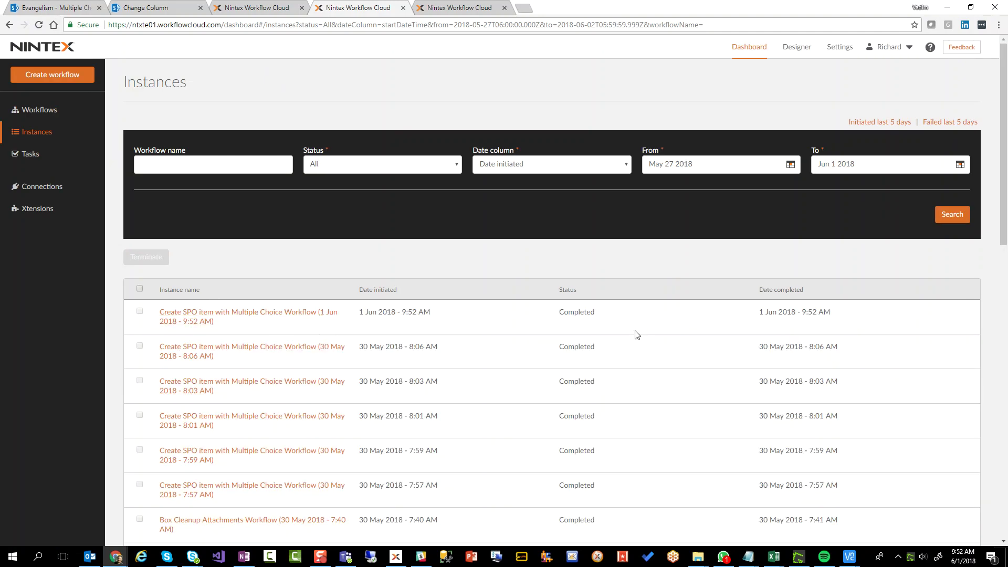
drag(595, 313, 557, 314)
- Check the SharePoint list for the new item with Country US, Australia, Malaysia
click(60, 8)
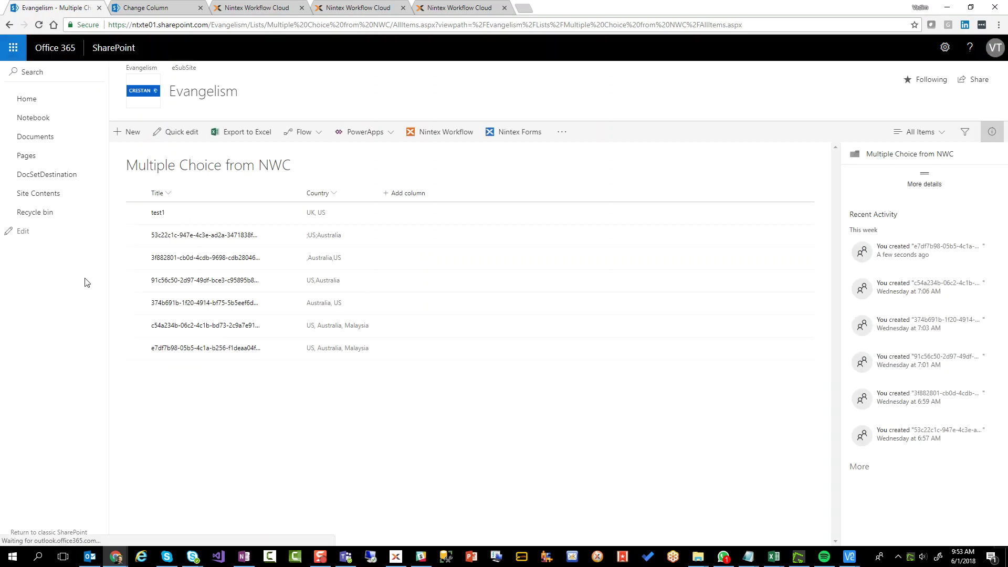
- Switch back to the workflow designer and scroll the canvas to the Create an item settings
click(283, 7)
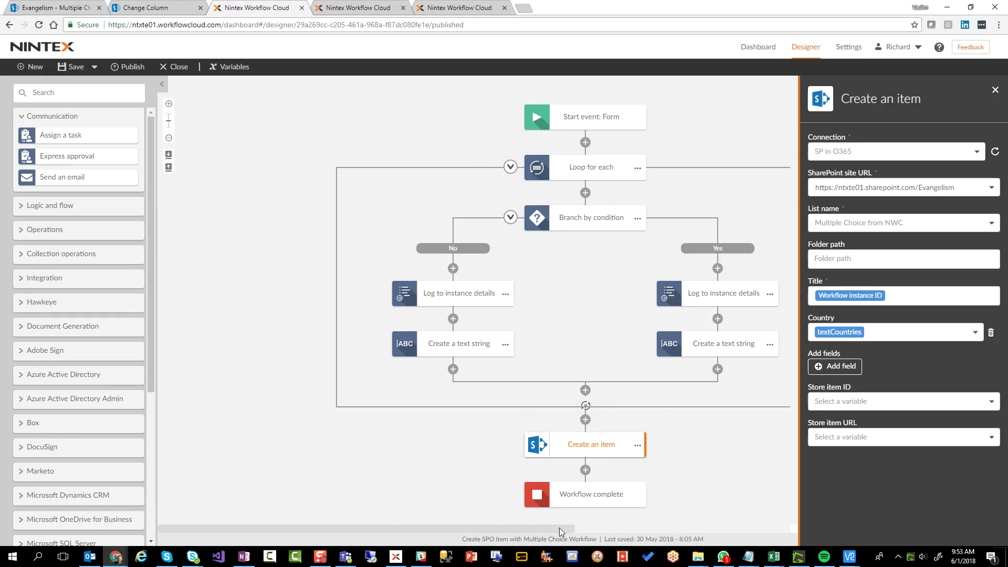
drag(559, 527, 593, 531)
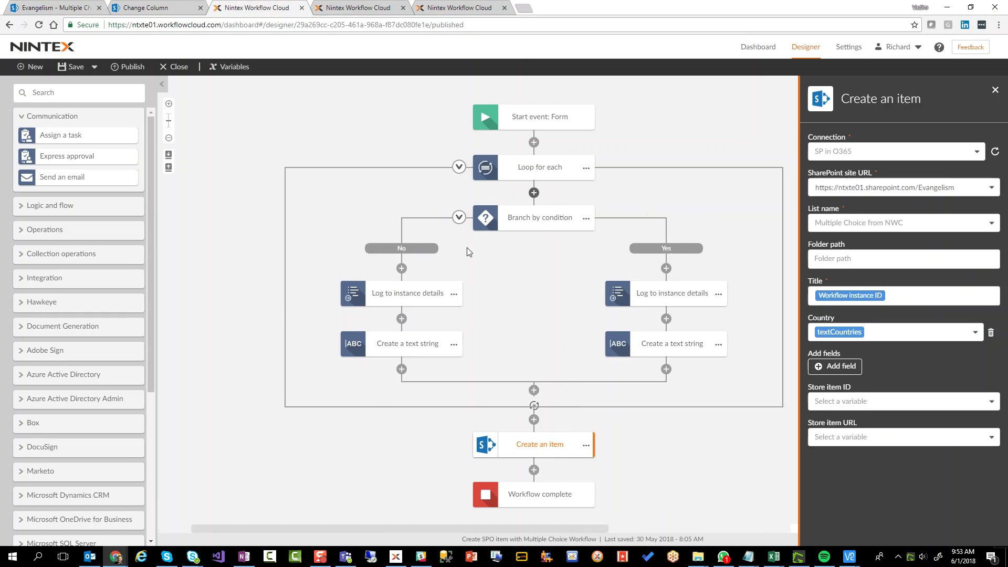